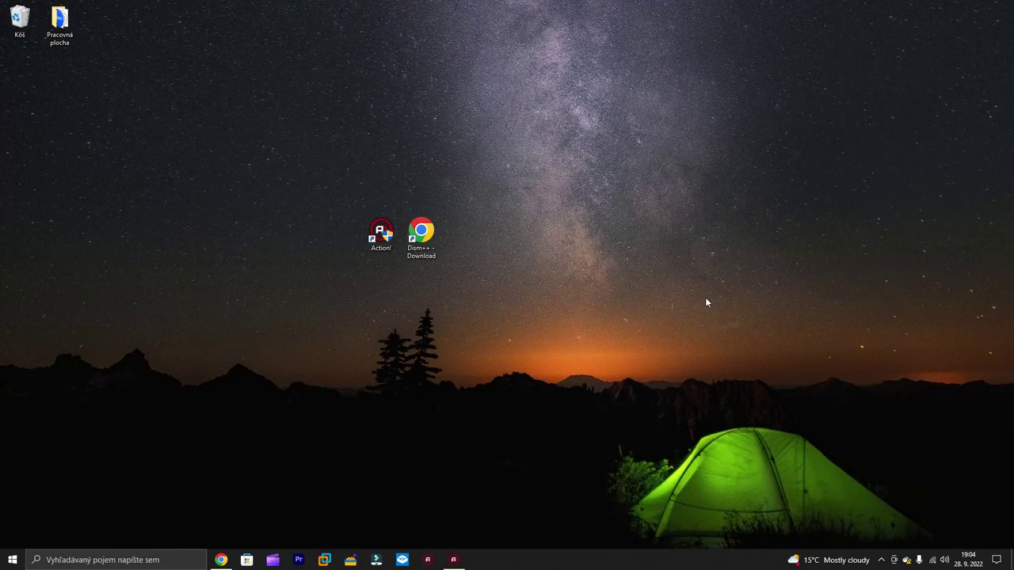
Move the Dism++ Download shortcut on the desktop so it sits beside the Action! shortcut.
left_click_drag(420, 231, 541, 232)
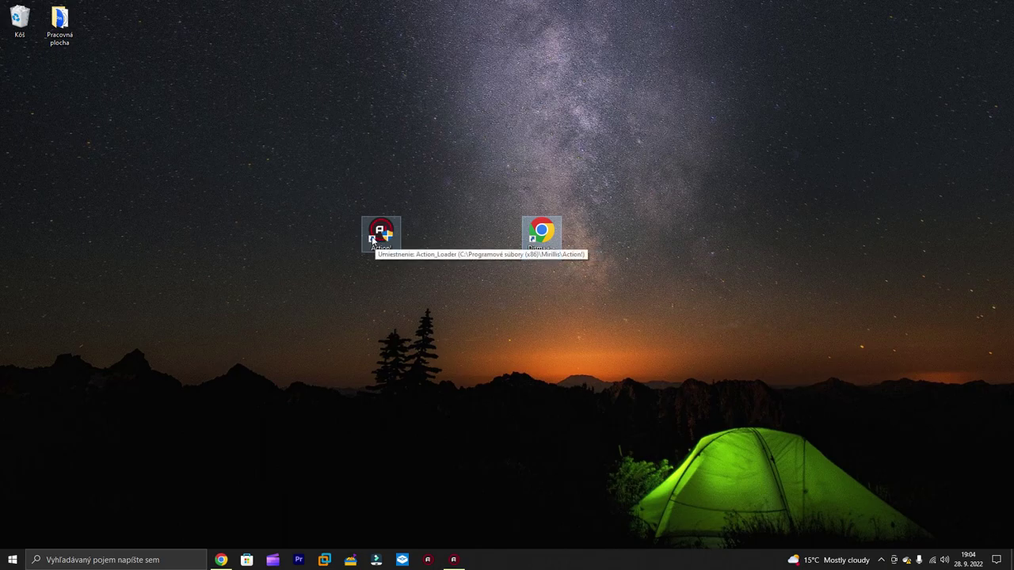
left_click(349, 191)
left_click_drag(353, 200, 441, 259)
left_click(441, 259)
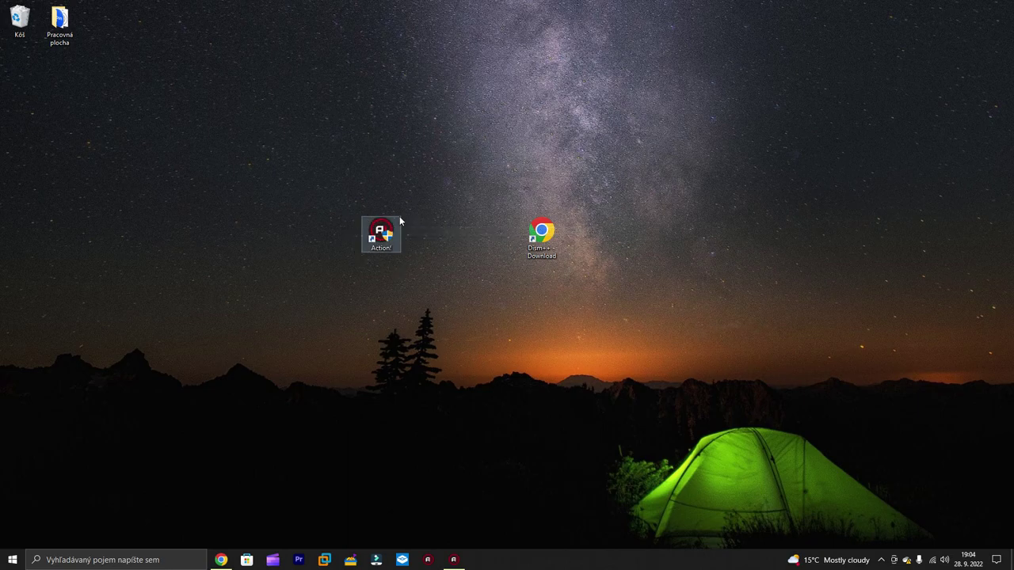
left_click_drag(541, 232, 461, 231)
Open the Softonic page maximized and save the Dism++ 10.1.1001.10 ZIP to the desktop.
double_click(460, 232)
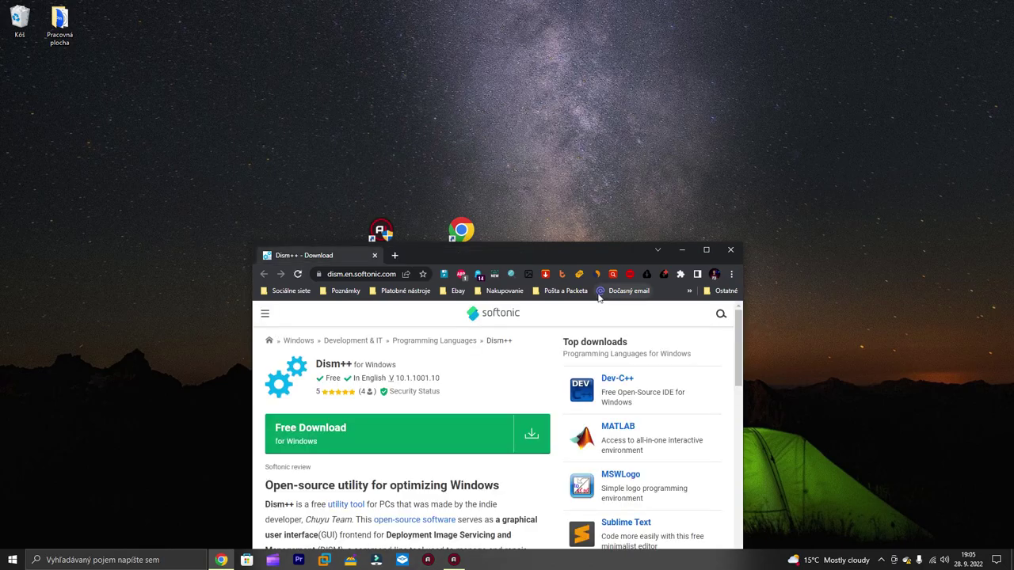
left_click(706, 250)
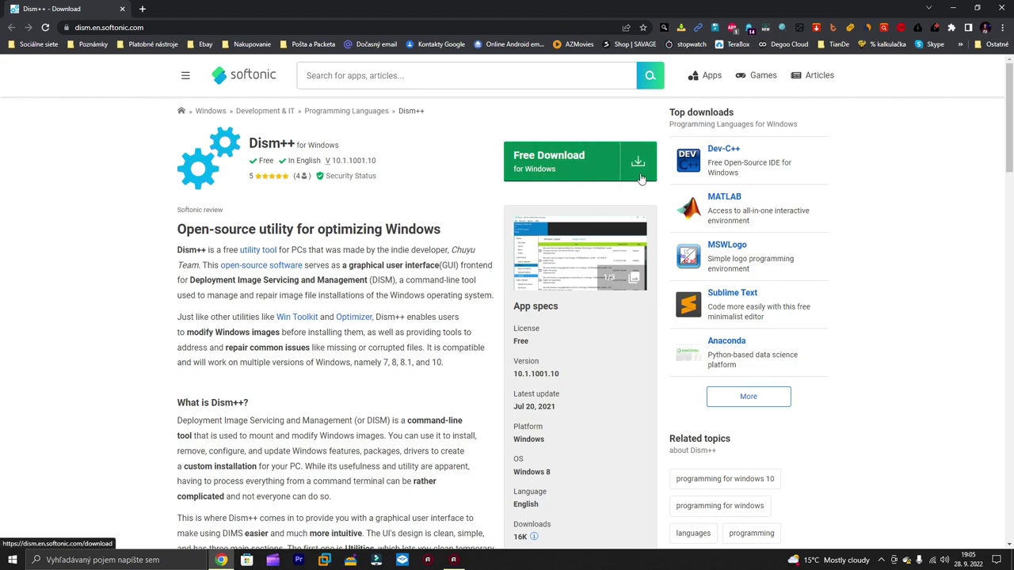
left_click(599, 178)
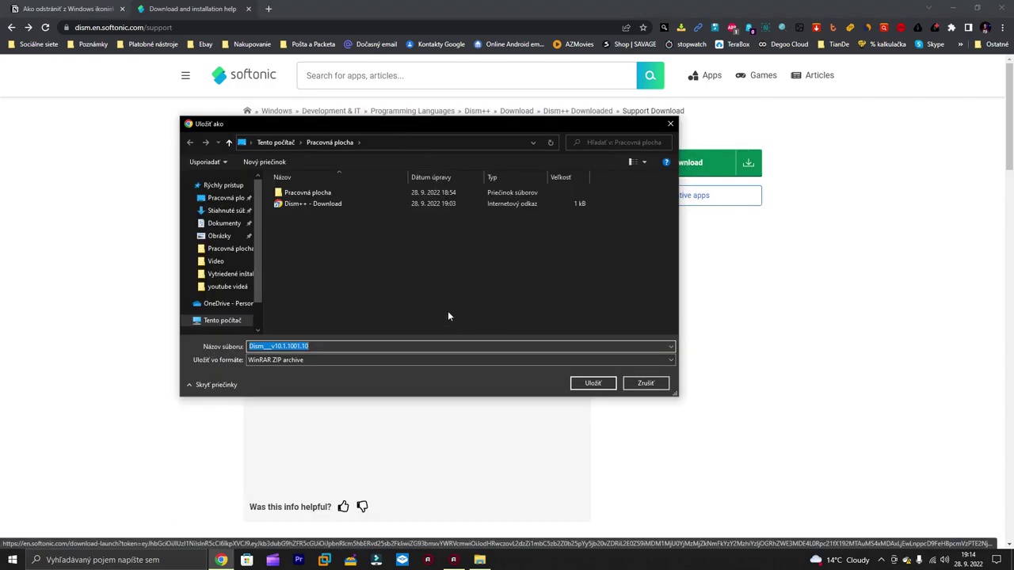
left_click(586, 383)
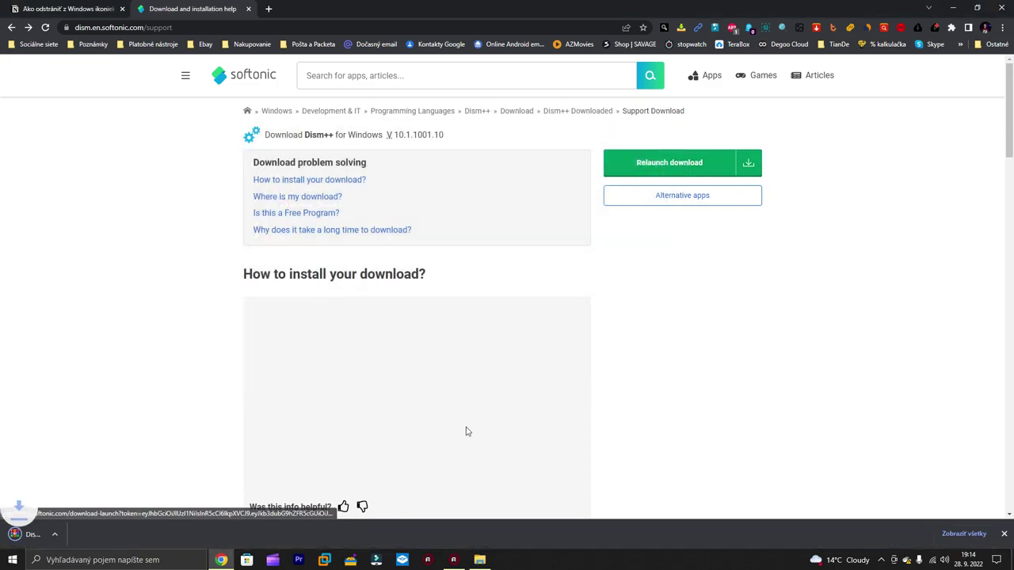
Minimize Chrome to reveal the downloaded 3.51 MB Dism++ ZIP archive on the desktop.
key("super+d")
left_click(421, 236)
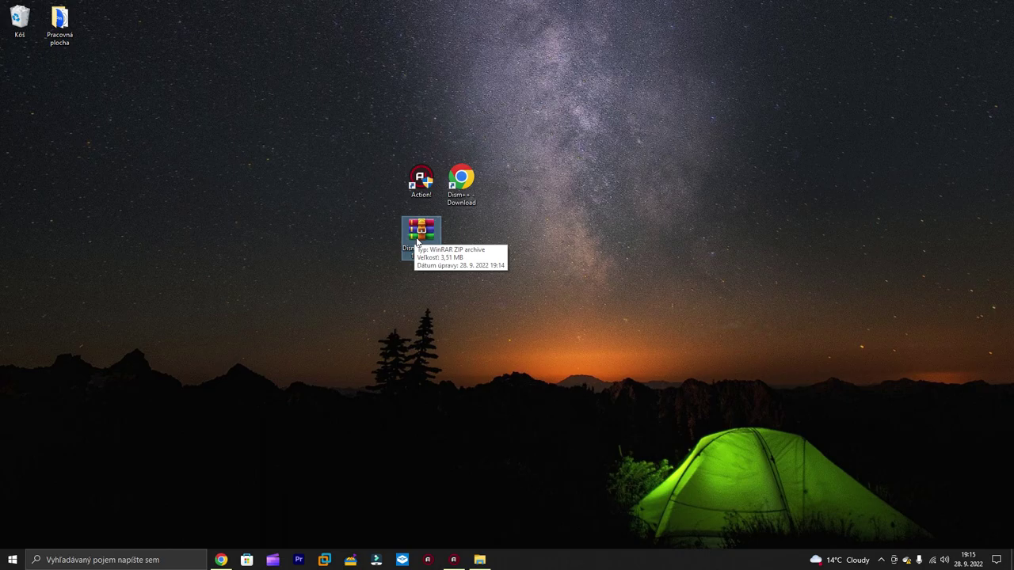
Search Google for 'winrar' in a new tab and open the official WinRAR website.
key("alt+Tab")
left_click(276, 10)
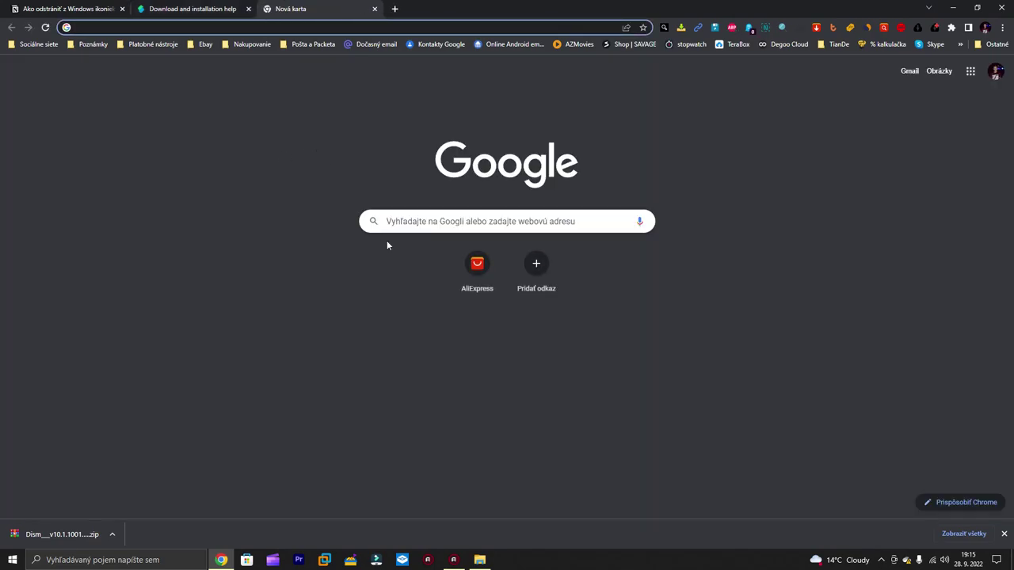
left_click(403, 218)
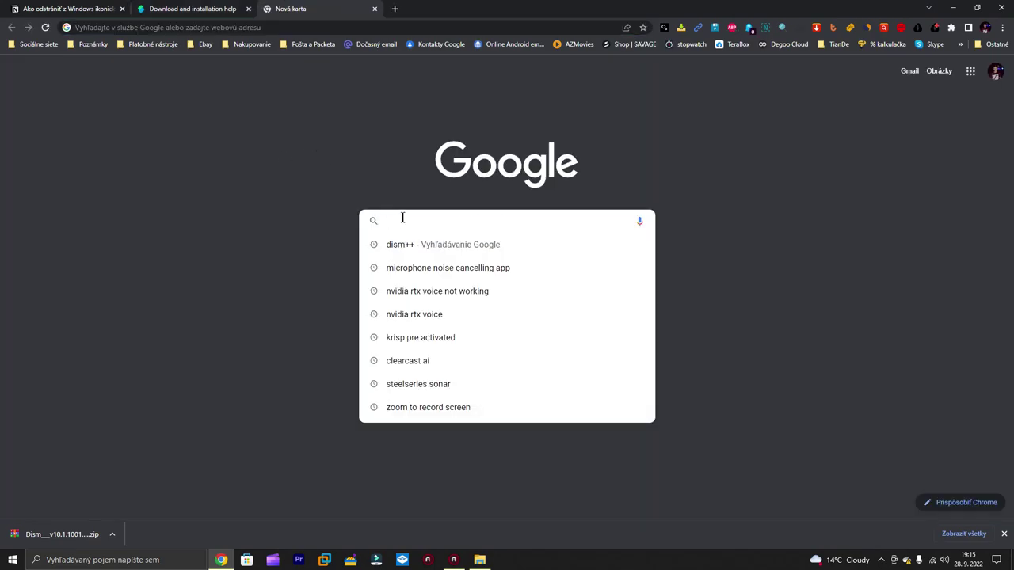
type("win")
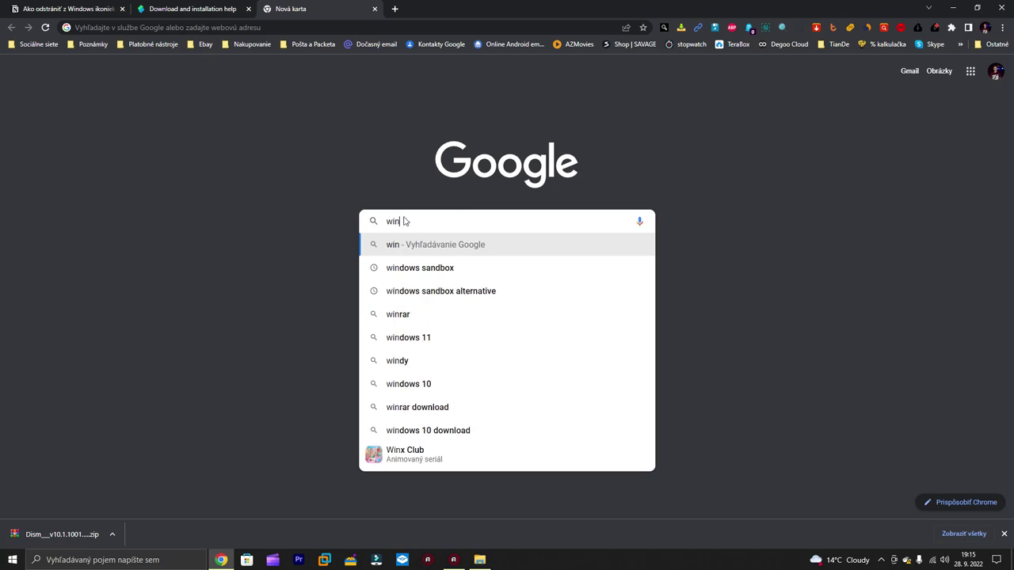
type("rar")
key("Return")
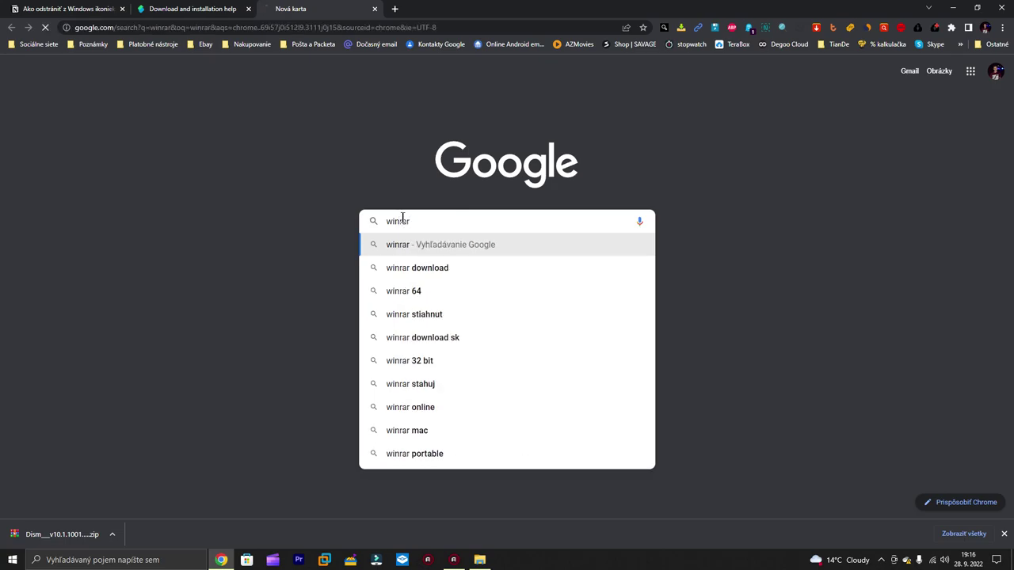
left_click(229, 170)
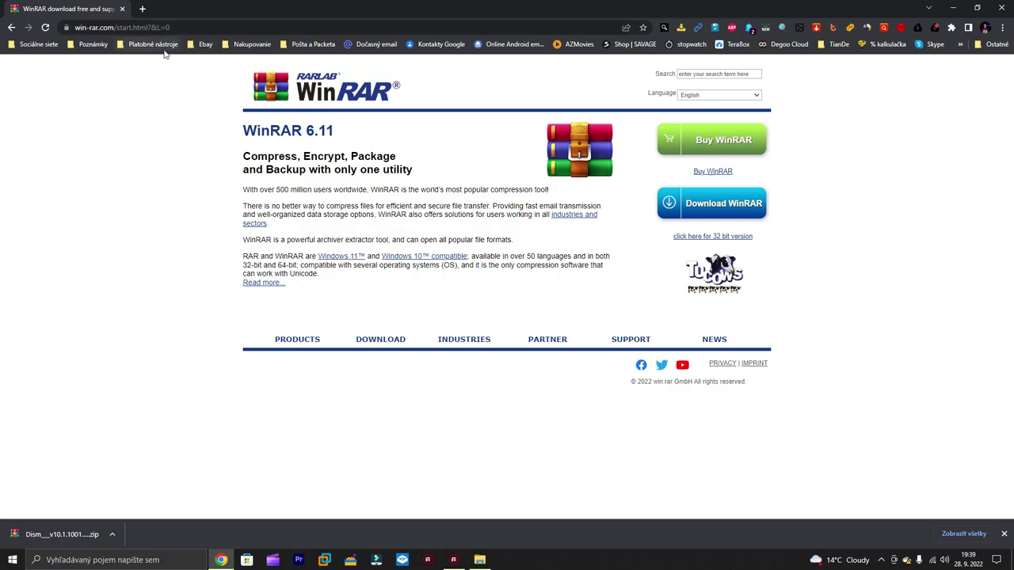
Start the WinRAR download, then dismiss the Save As dialog without saving the installer.
left_click(713, 207)
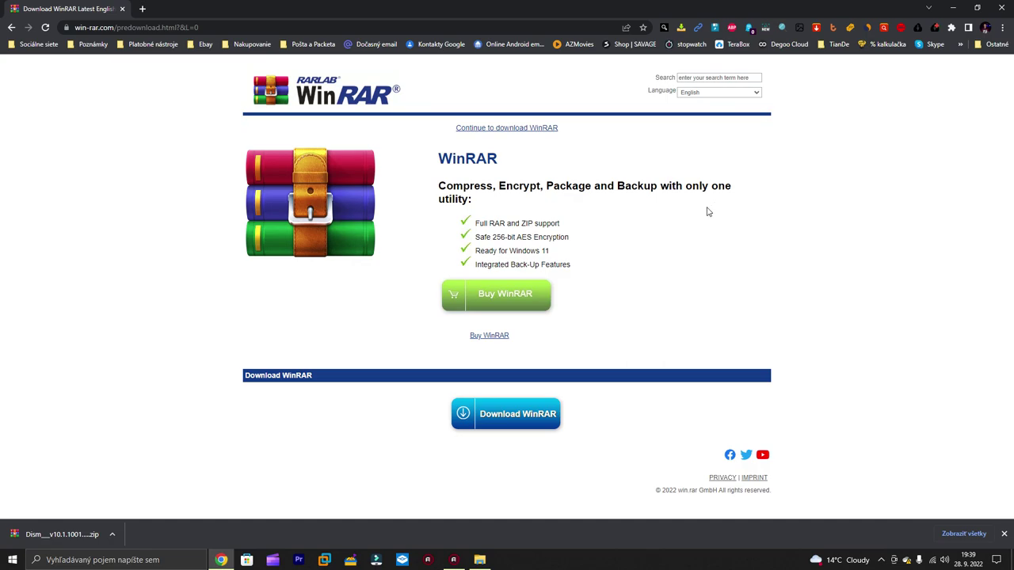
left_click(516, 415)
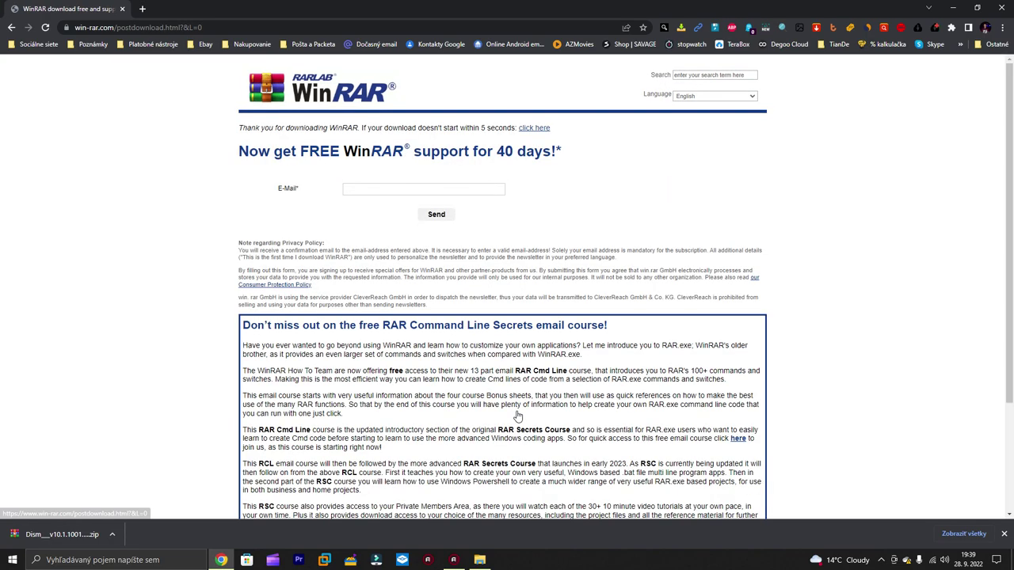
scroll(450, 289, "down", 2)
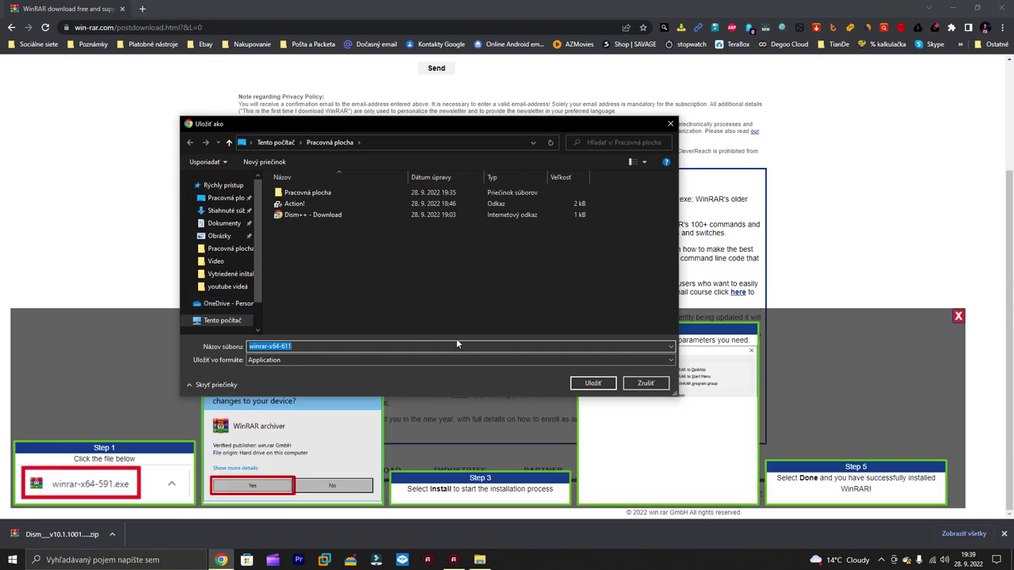
left_click(669, 125)
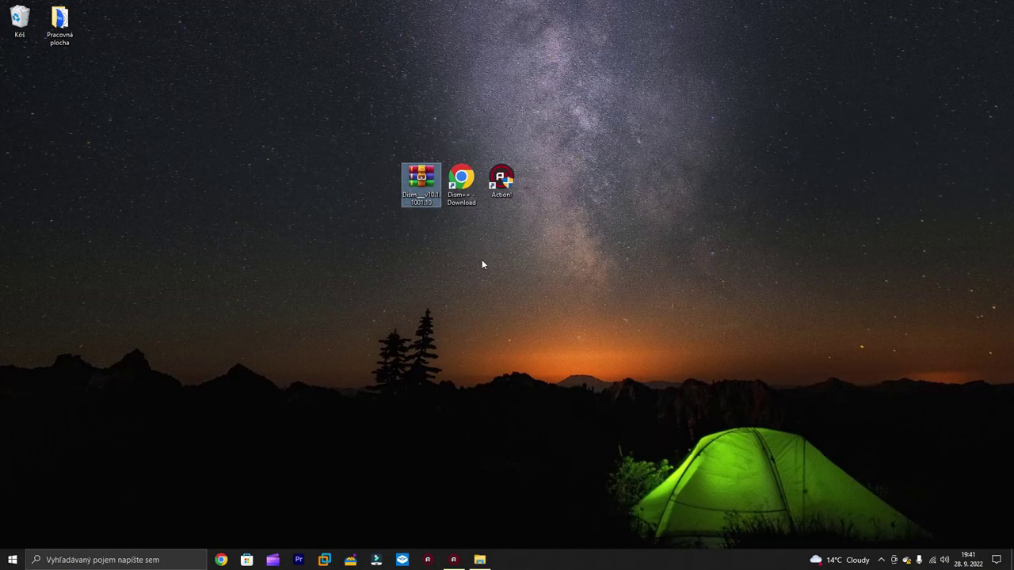
Extract the Dism++ archive into its own folder and move that folder to mid-desktop.
right_click(418, 192)
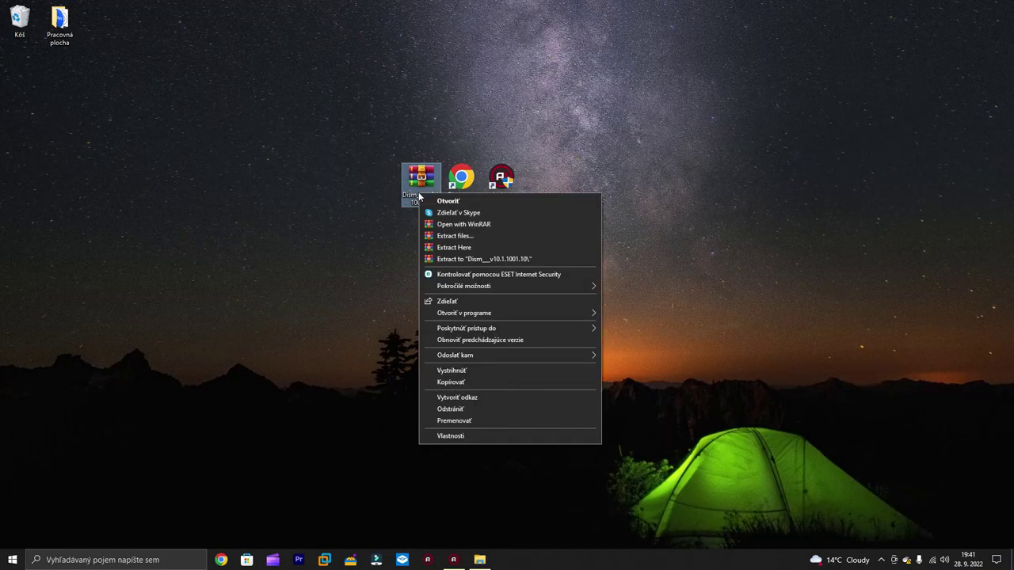
left_click(462, 259)
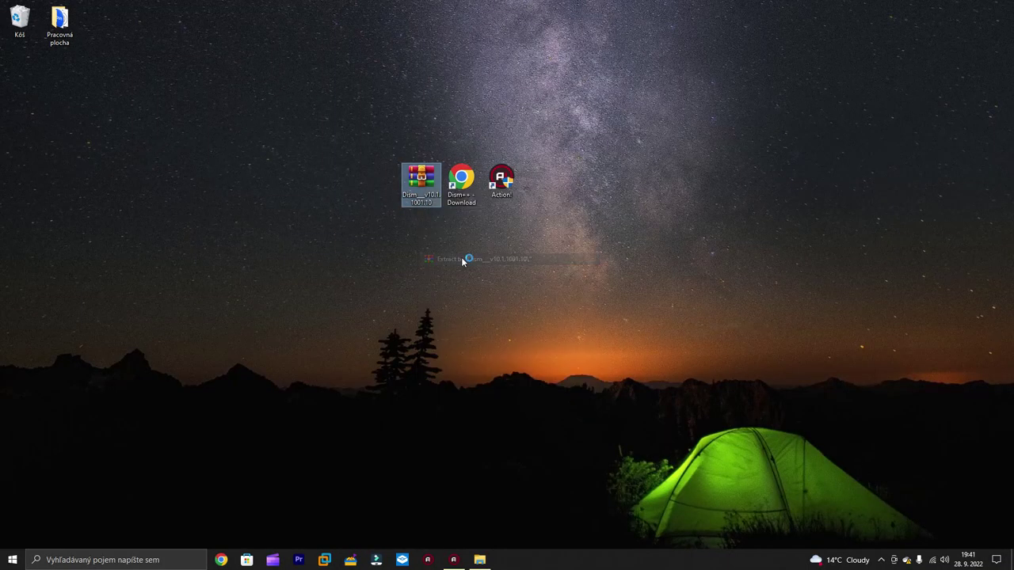
left_click_drag(20, 76, 372, 186)
Delete the Dism++ ZIP archive and move the extracted folder into its former spot.
right_click(419, 182)
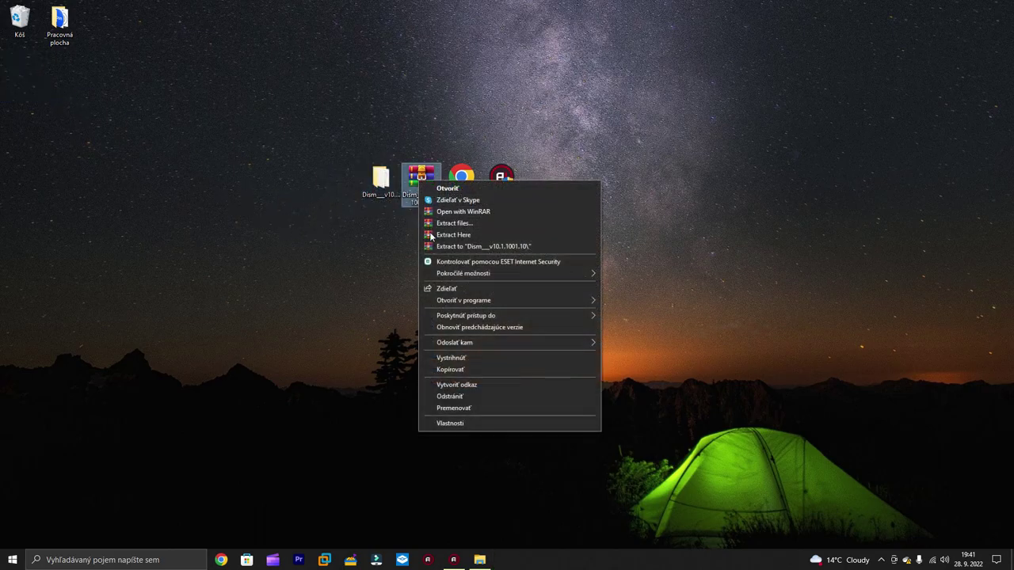
left_click(449, 396)
left_click_drag(380, 190, 421, 193)
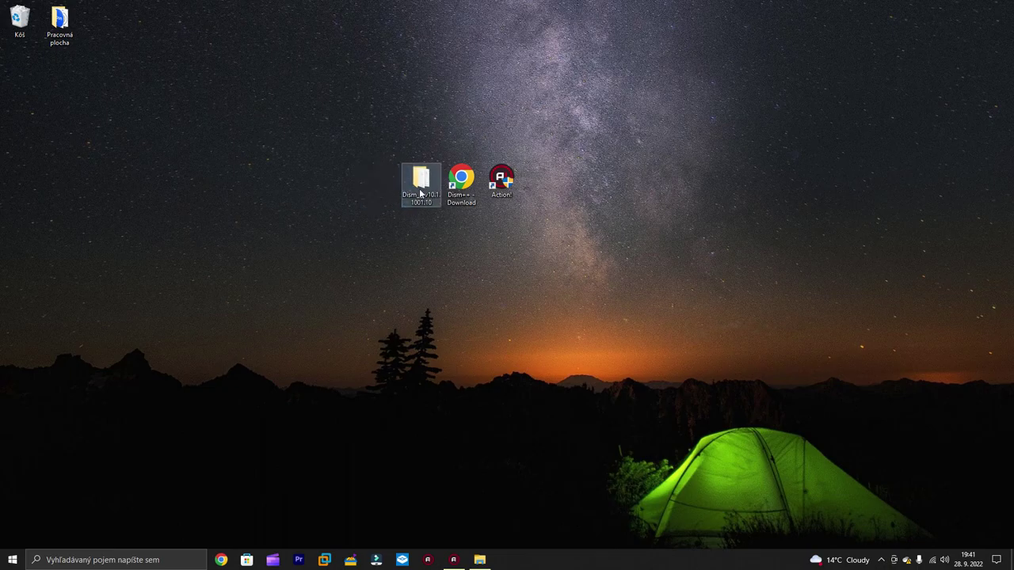
Open the Dism__v10.1.1001.10 folder in File Explorer and center its window on screen.
double_click(419, 190)
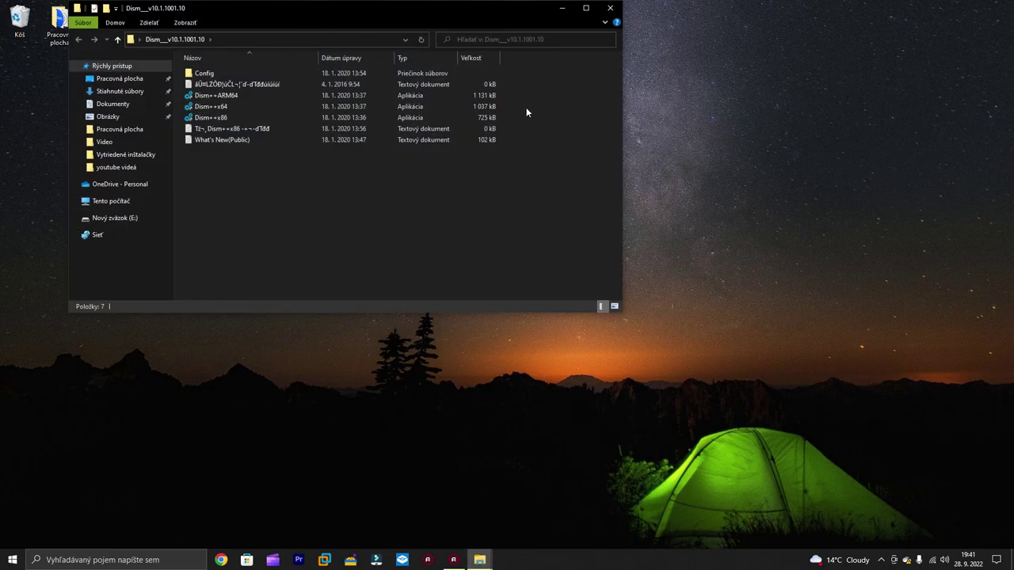
left_click_drag(335, 11, 524, 201)
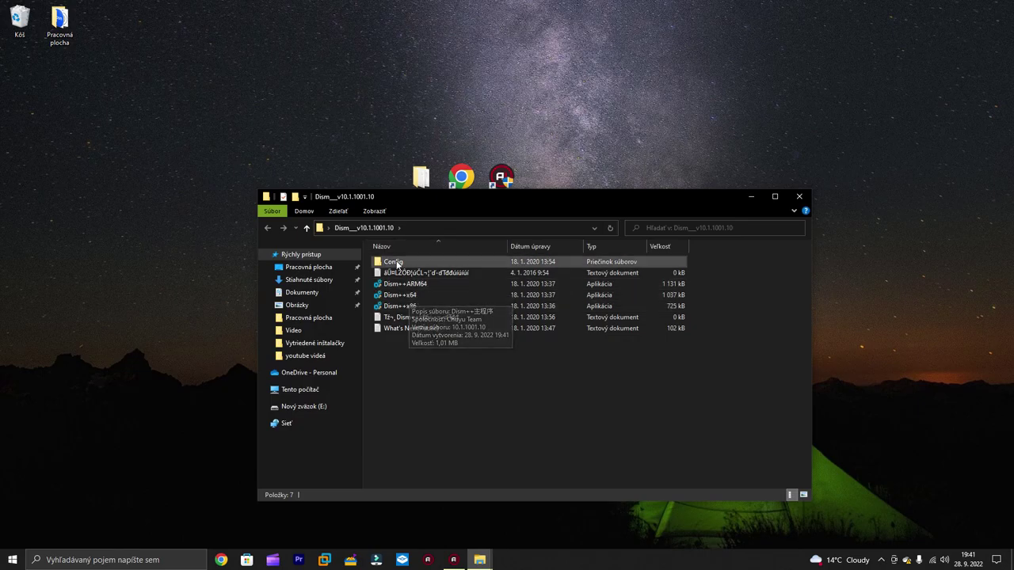
mouse_move(405, 297)
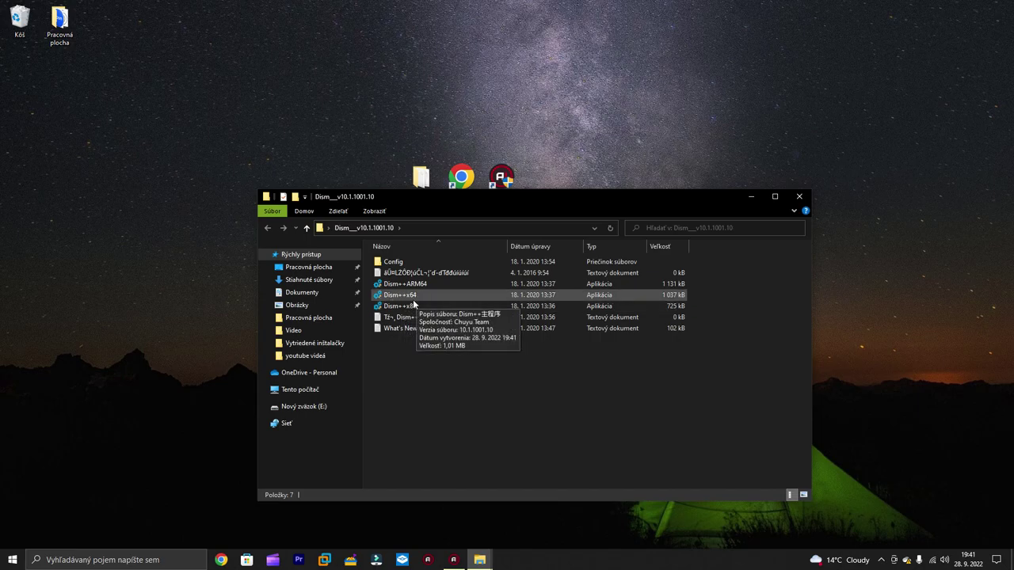
Launch Dism++x64 with admin rights, accept its user agreement, and close the Explorer window.
double_click(407, 299)
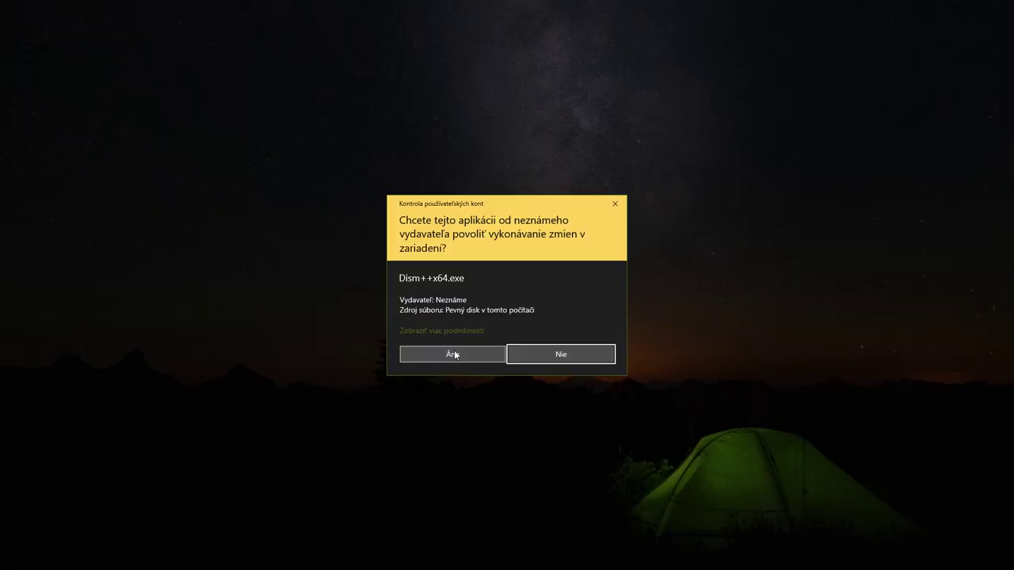
left_click(454, 353)
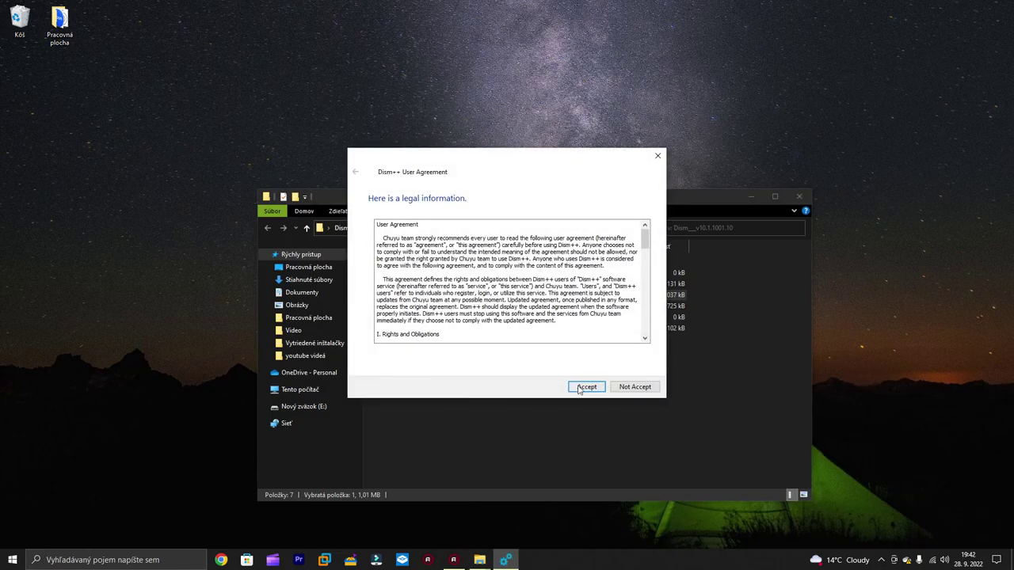
left_click(586, 387)
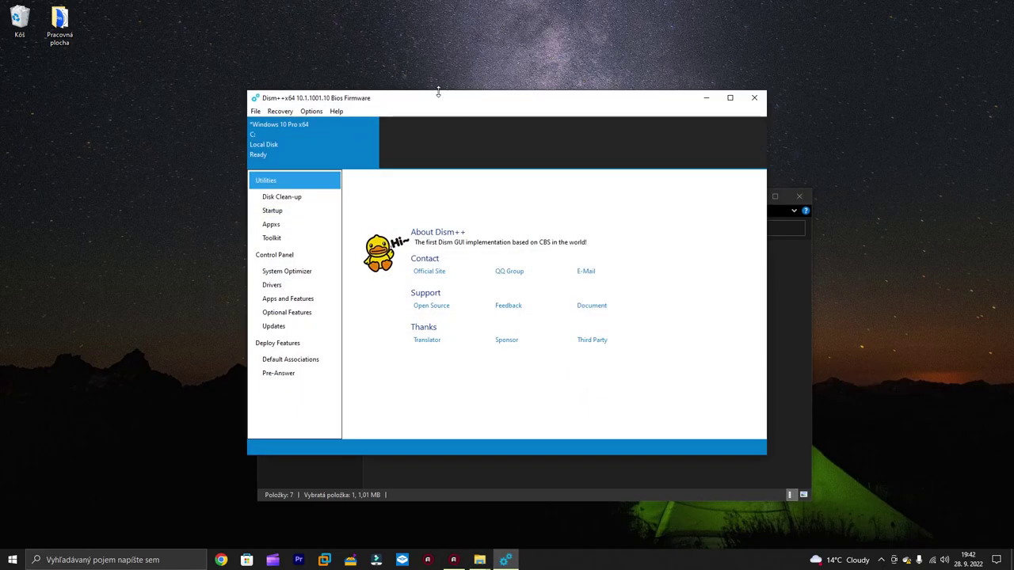
left_click_drag(445, 99, 376, 208)
left_click(798, 197)
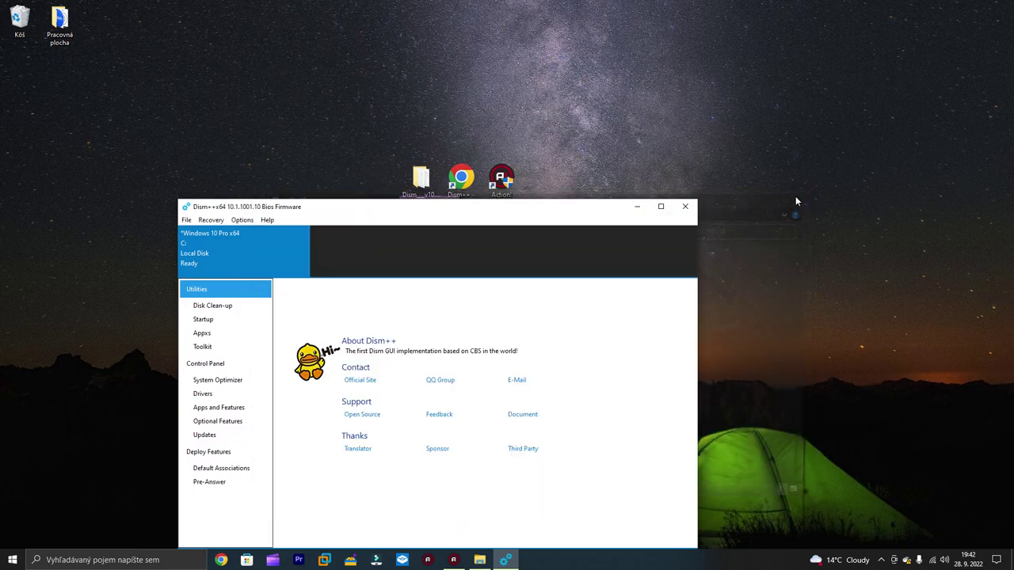
In System Optimizer > Explorer, enable Remove Arrows on Shortcut Icons system-wide and restart Explorer.
left_click(275, 396)
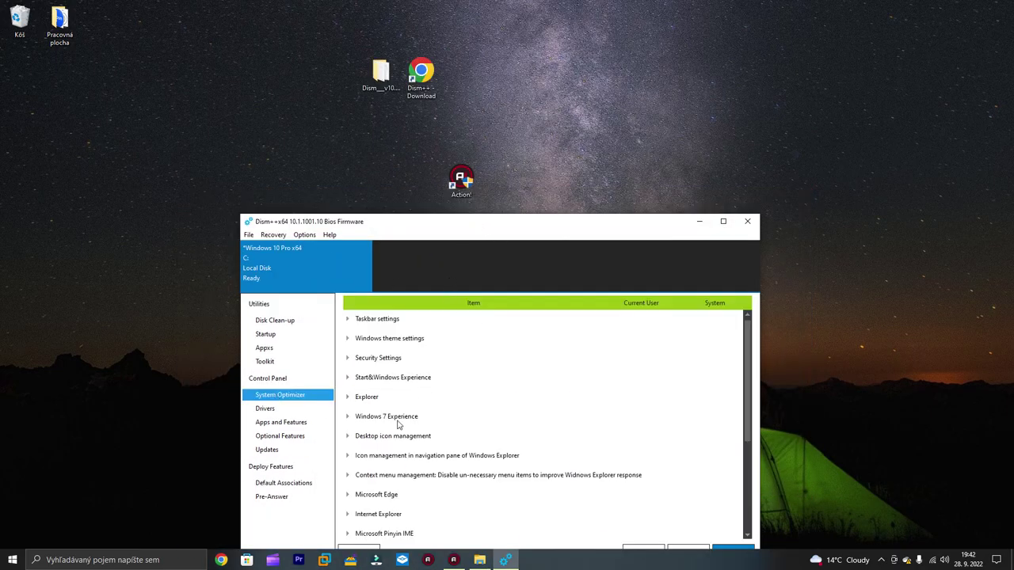
left_click(346, 398)
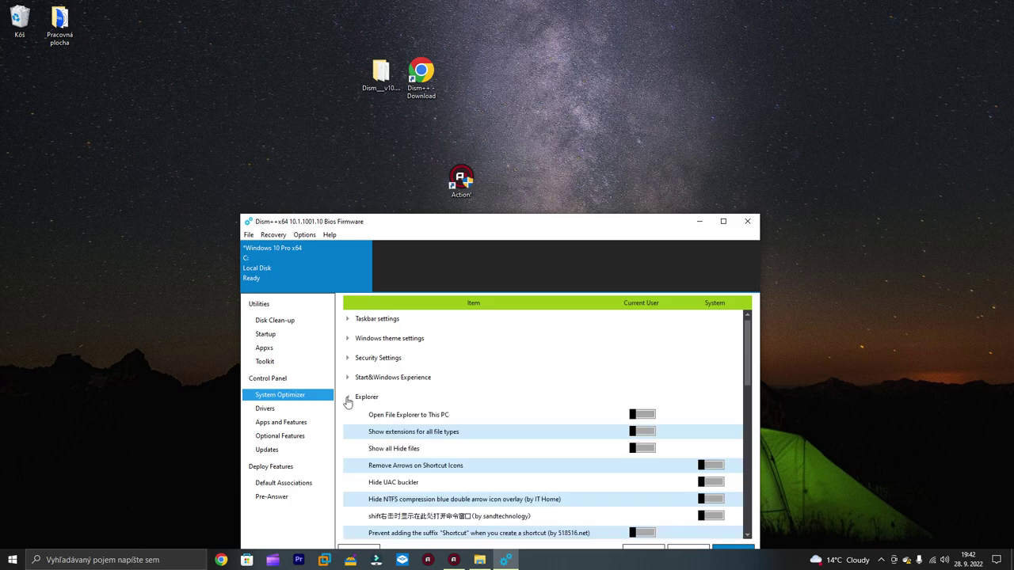
scroll(667, 335, "down", 1)
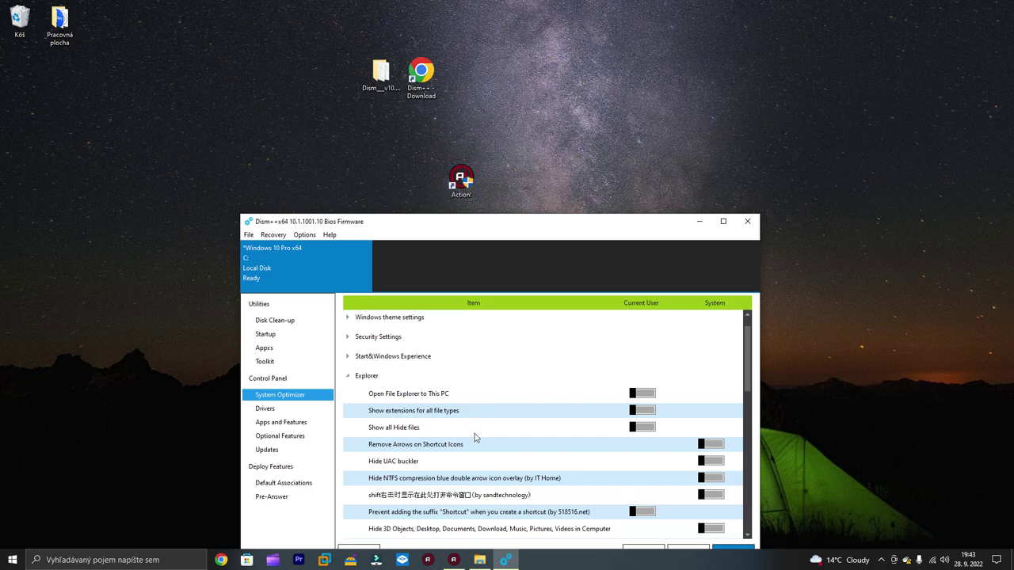
left_click(715, 446)
left_click(540, 318)
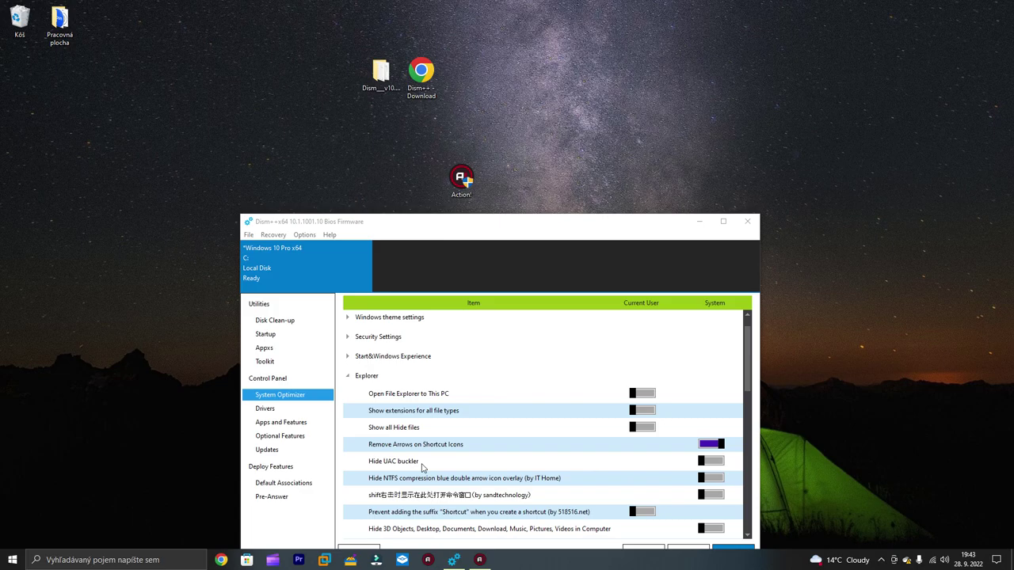
Enable Hide UAC buckler system-wide and confirm the Explorer restart.
left_click(717, 465)
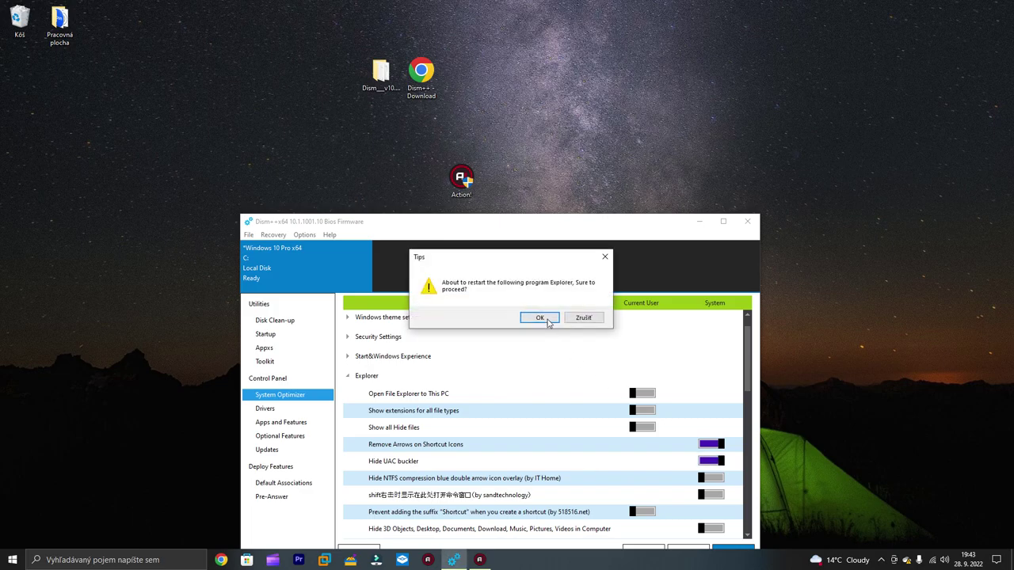
left_click(539, 317)
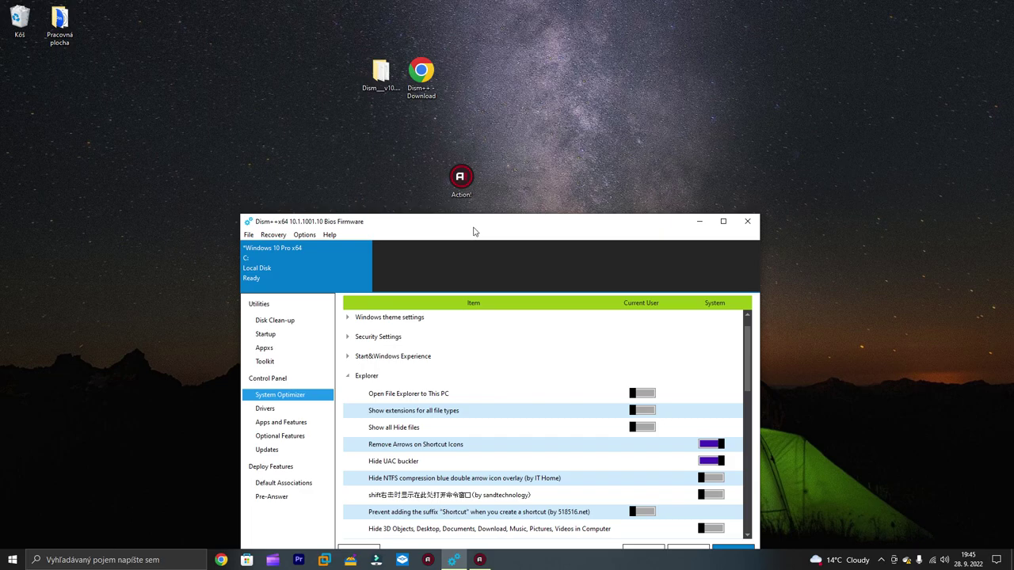
left_click_drag(474, 231, 446, 226)
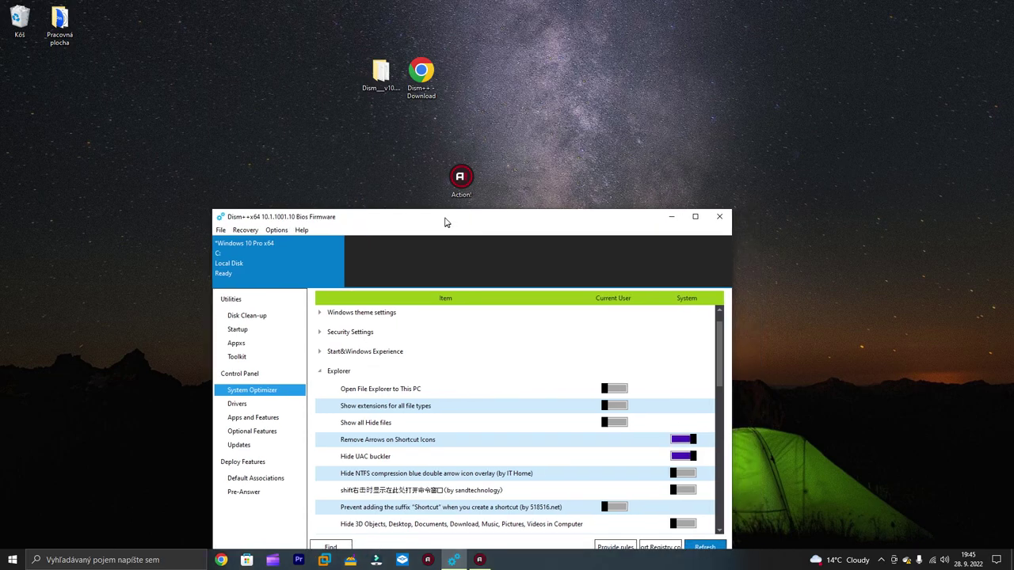
Close Dism++ to view the desktop icons without arrows or UAC shields.
left_click(719, 217)
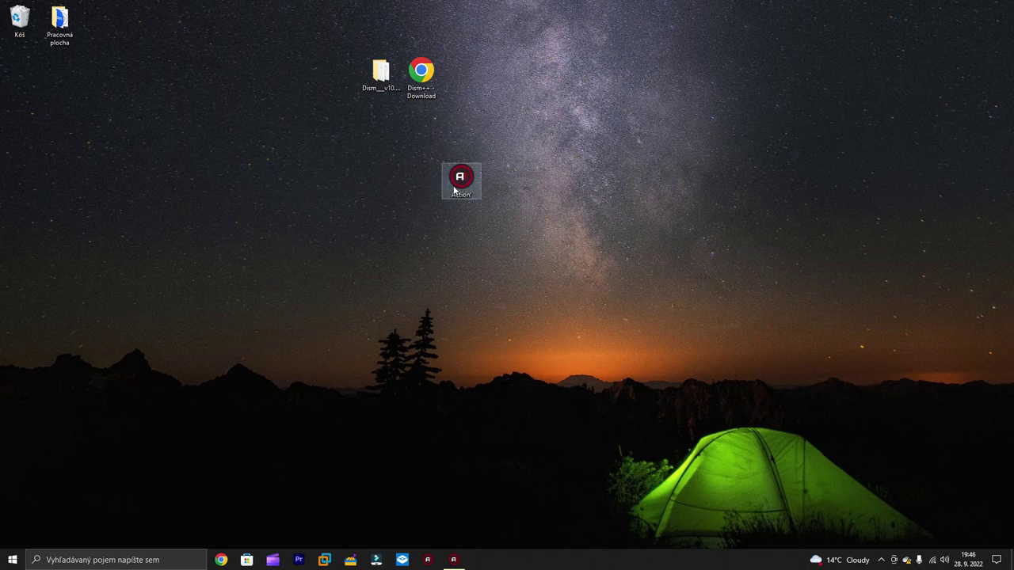
left_click_drag(533, 225, 403, 207)
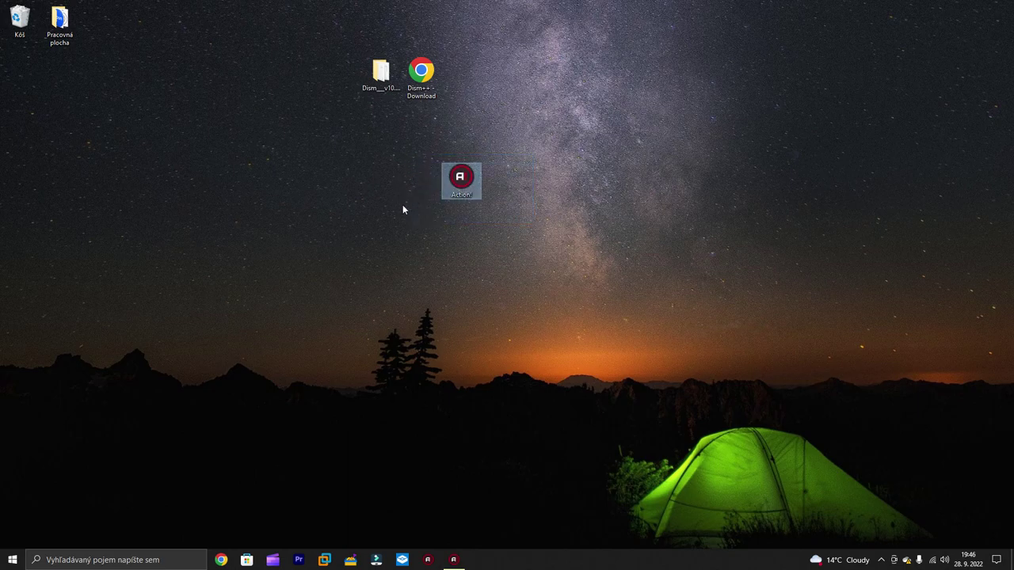